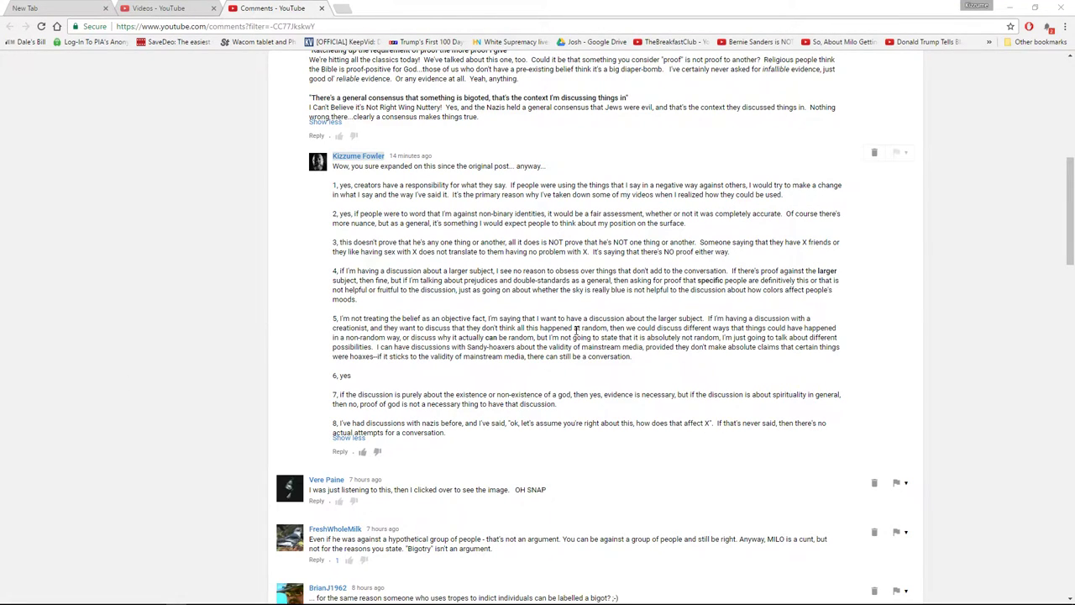
scroll(575, 330, "up", 1)
scroll(576, 330, "up", 3)
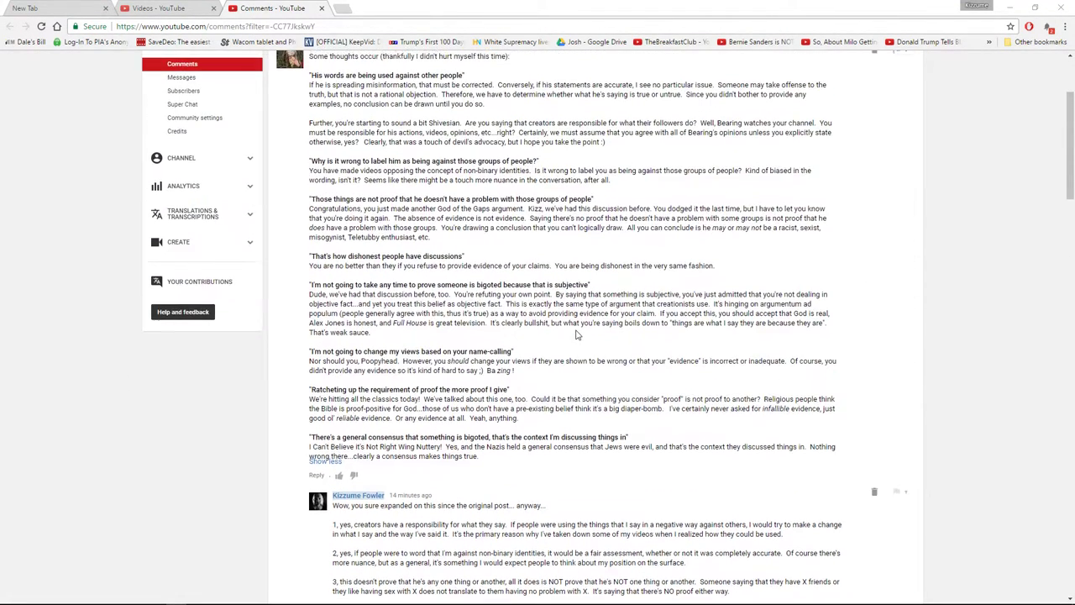
scroll(577, 334, "up", 1)
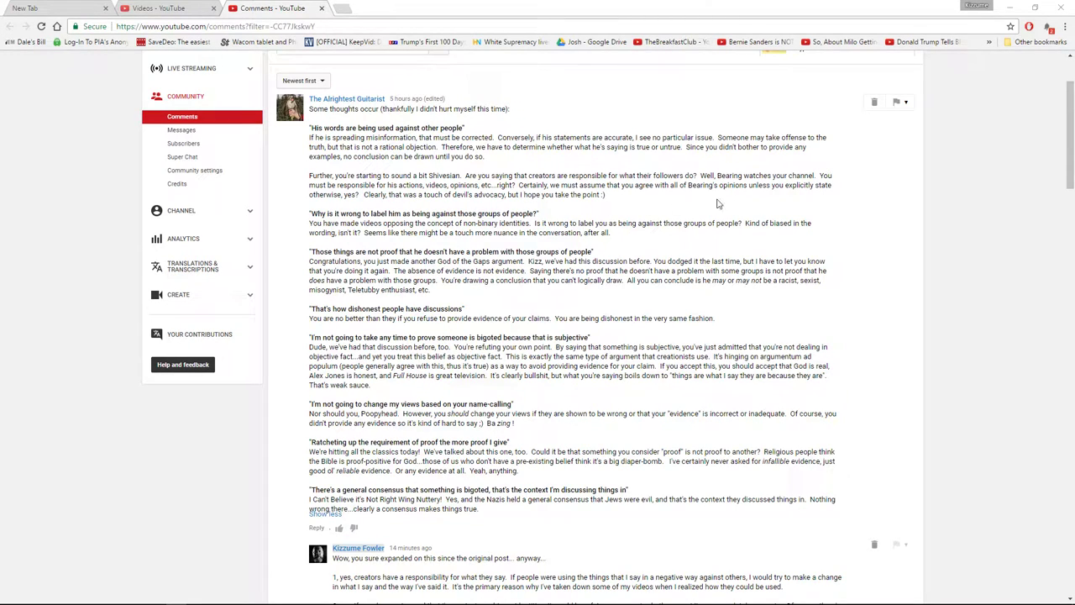
scroll(1027, 217, "down", 1)
scroll(1026, 217, "down", 3)
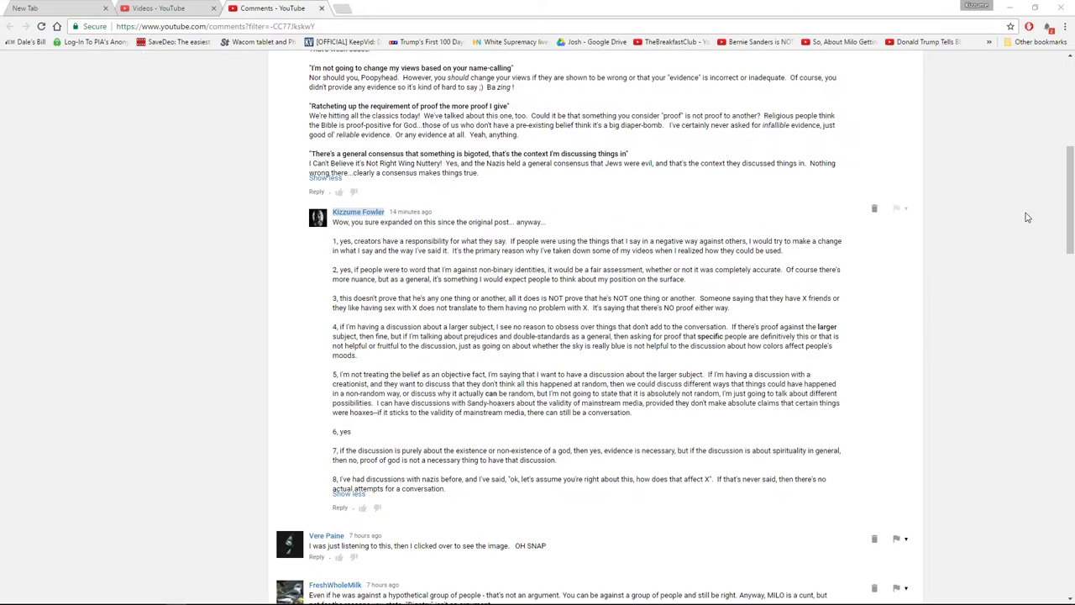
scroll(1029, 219, "down", 1)
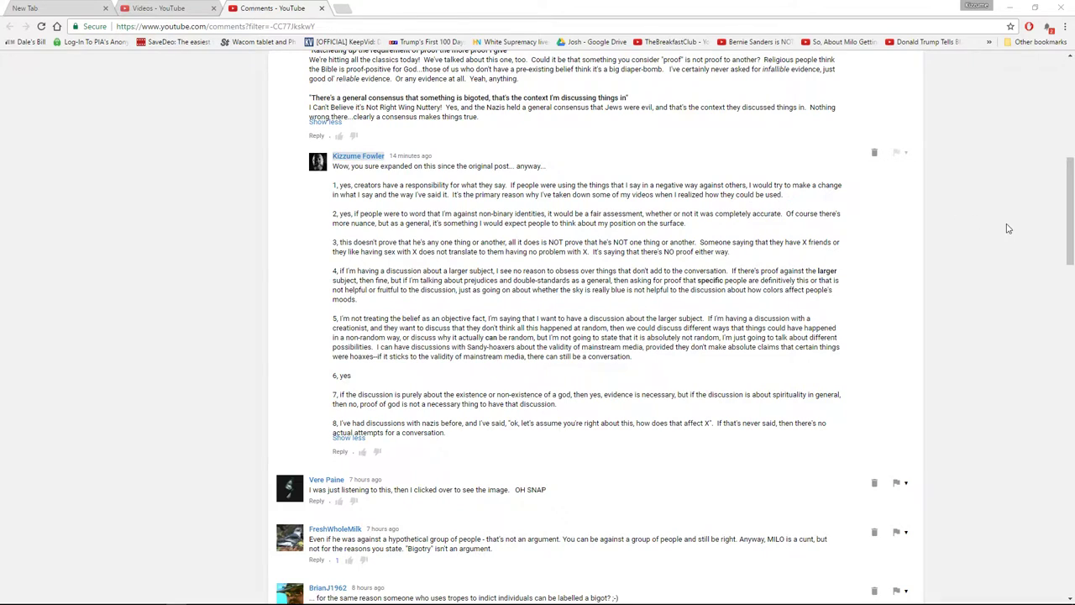
scroll(1013, 209, "up", 2)
scroll(1012, 209, "up", 2)
scroll(1013, 209, "up", 1)
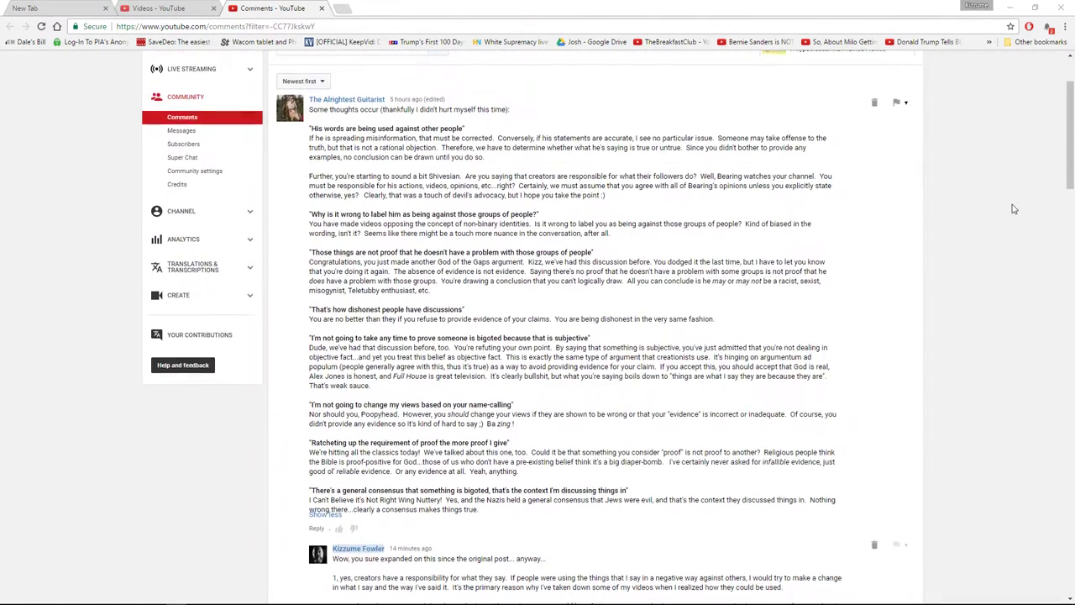
scroll(1012, 210, "down", 1)
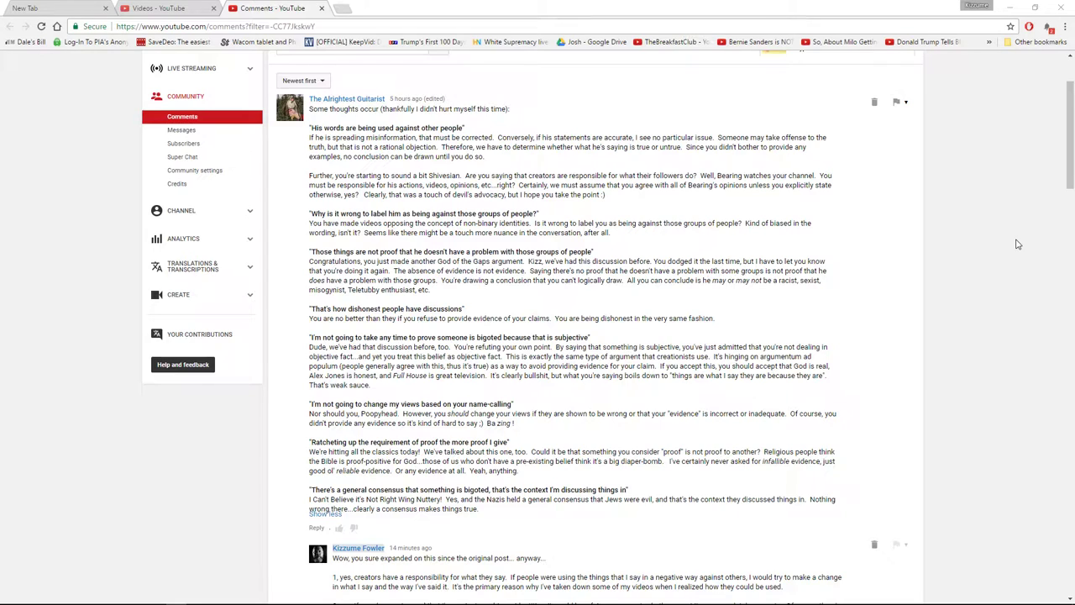
scroll(1017, 244, "down", 5)
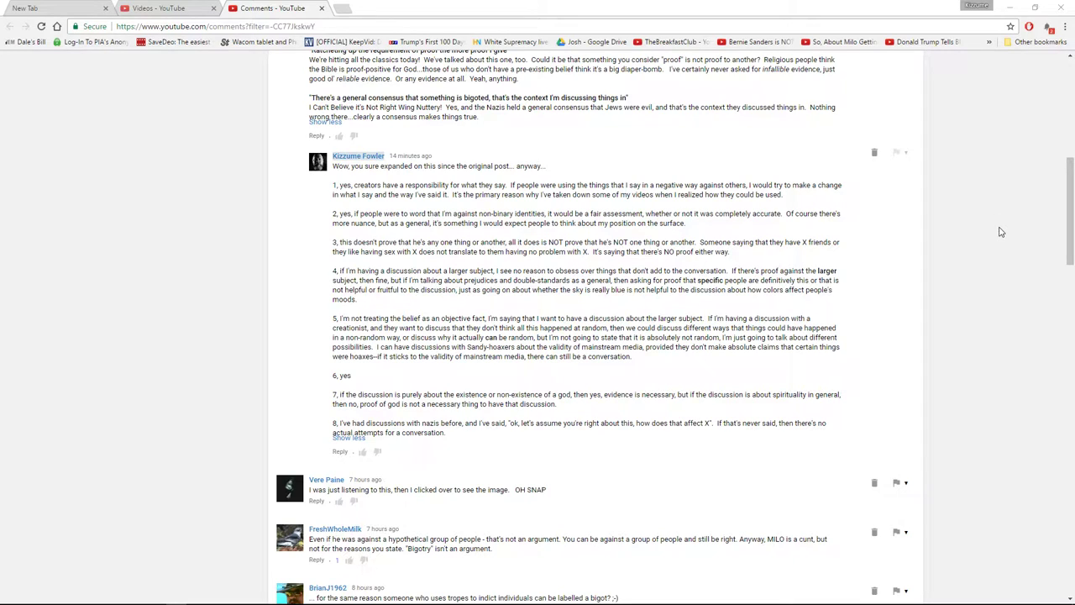
scroll(998, 227, "up", 1)
scroll(999, 231, "up", 3)
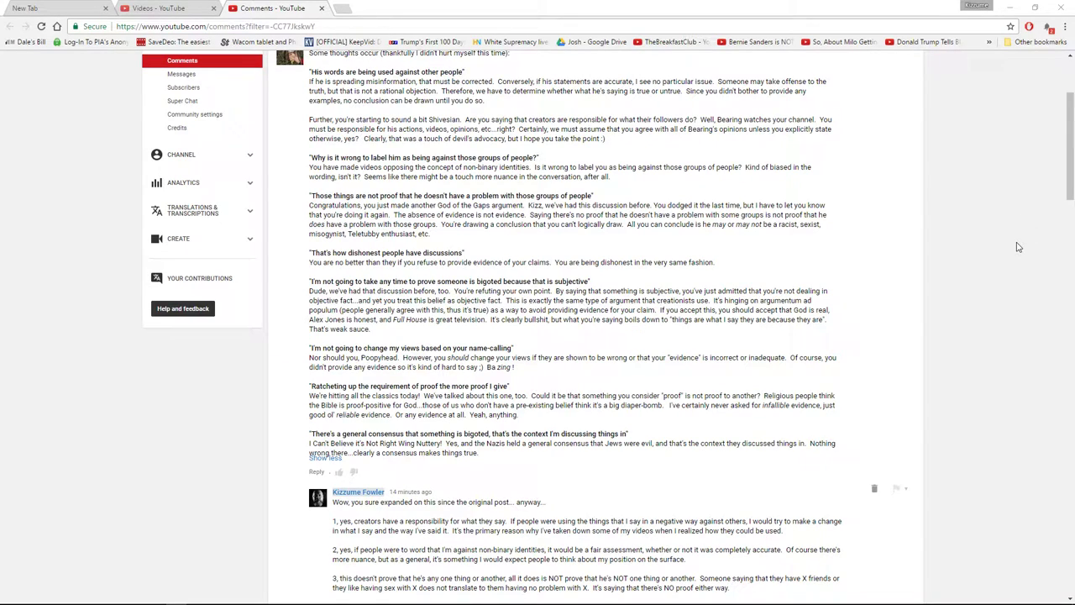
left_click(629, 224)
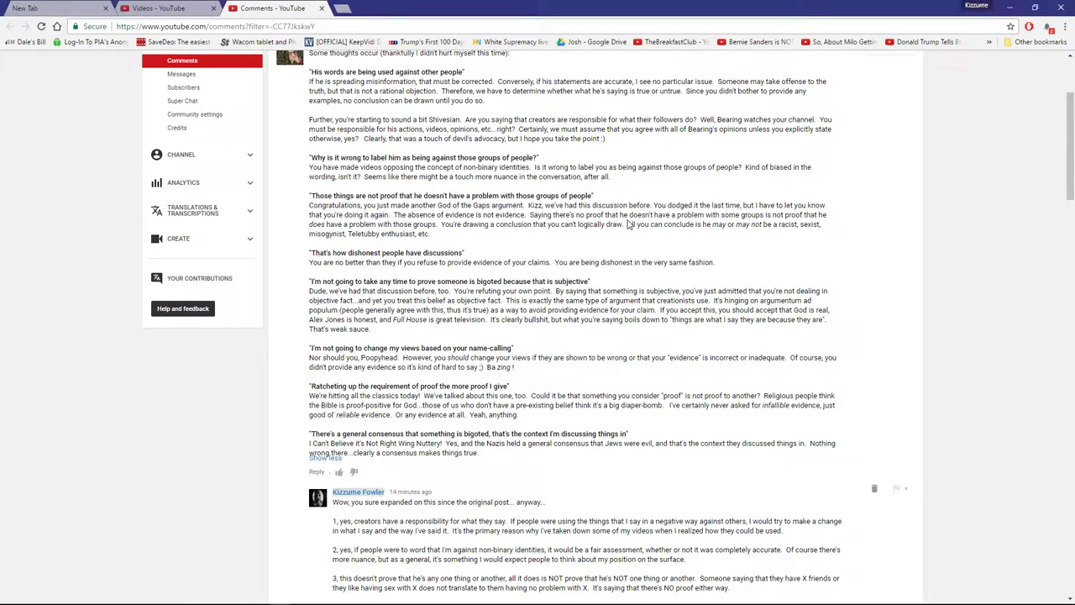
left_click_drag(629, 224, 703, 249)
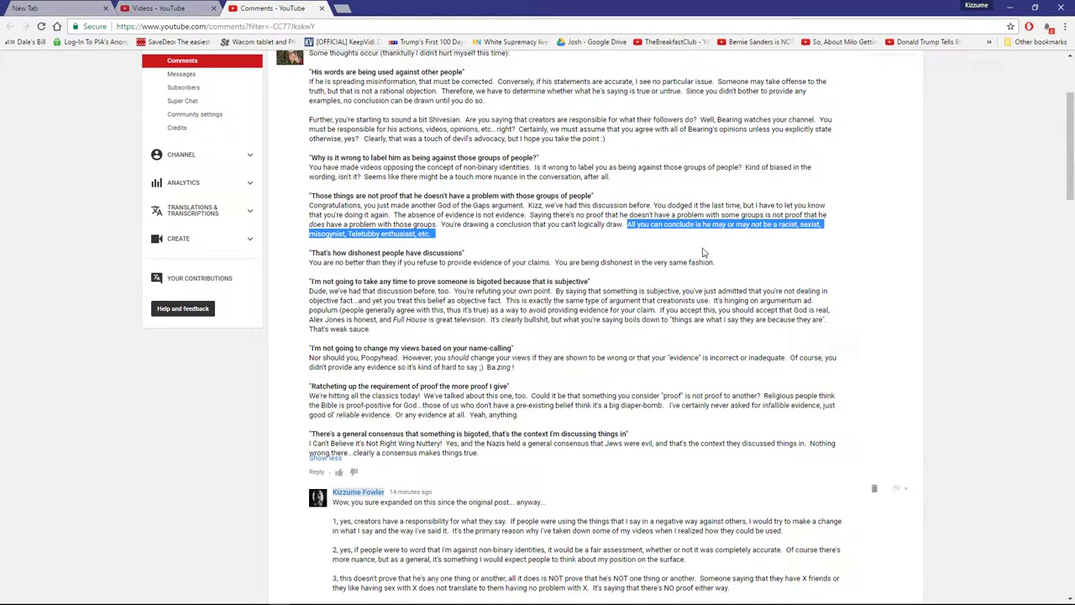
left_click(1033, 257)
scroll(1013, 244, "down", 2)
scroll(1013, 243, "down", 4)
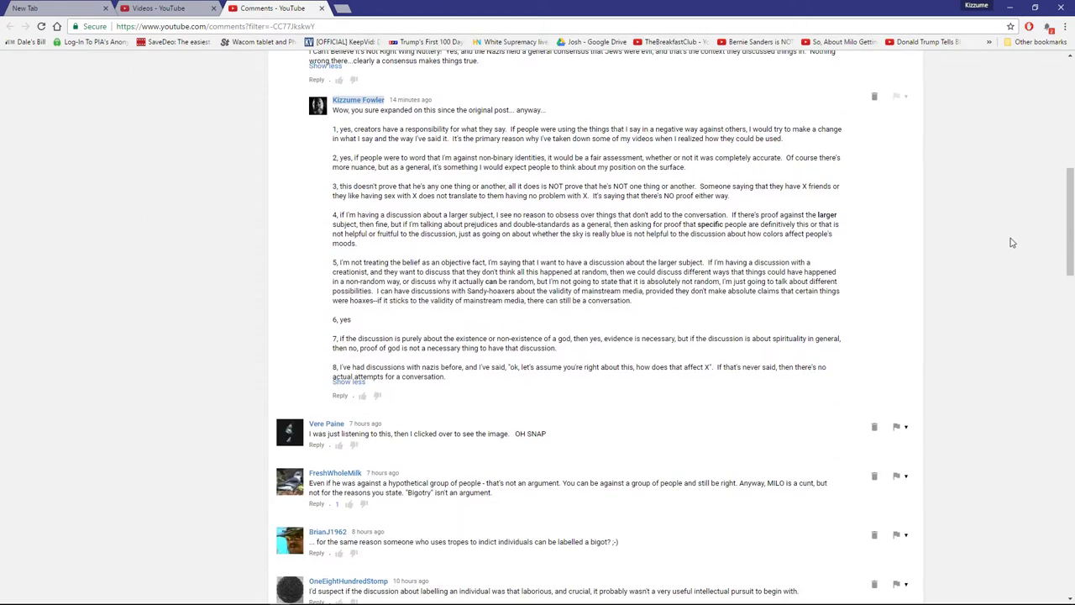
scroll(1013, 243, "up", 1)
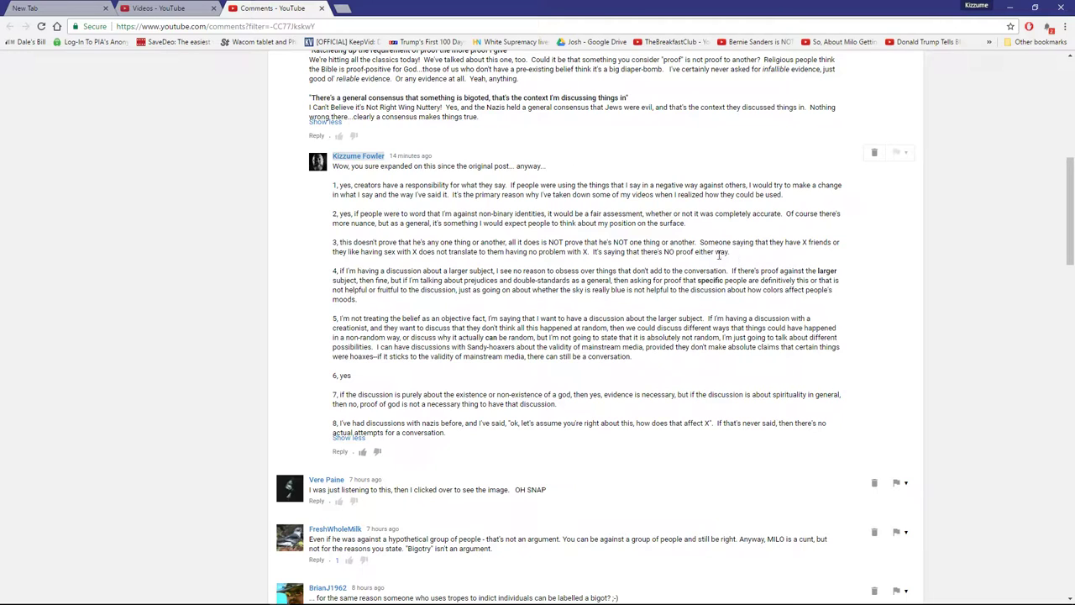
scroll(1020, 261, "up", 1)
scroll(1020, 261, "up", 2)
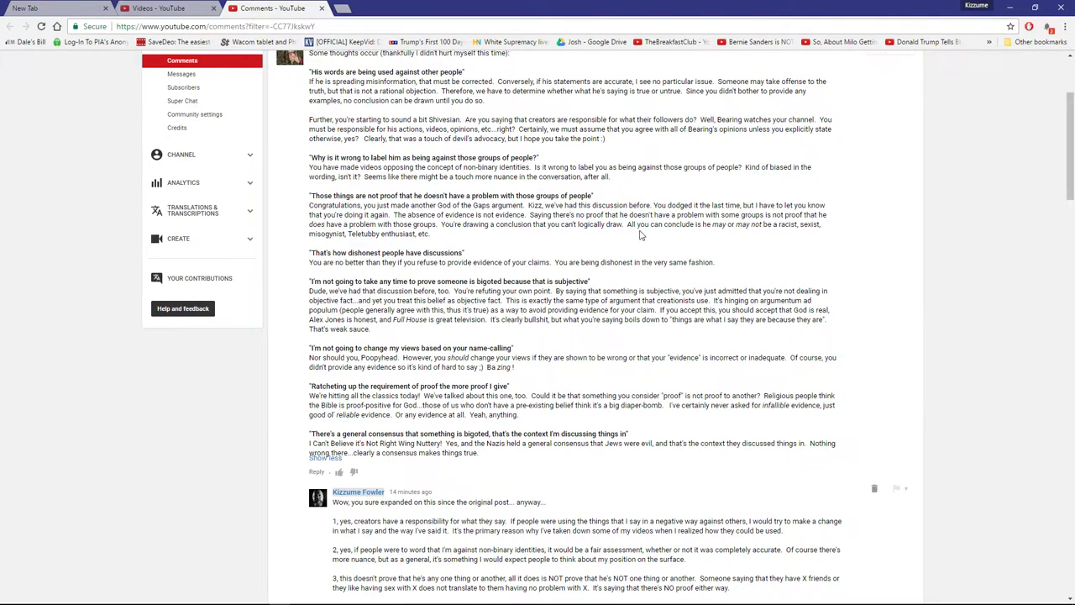
left_click_drag(628, 225, 629, 234)
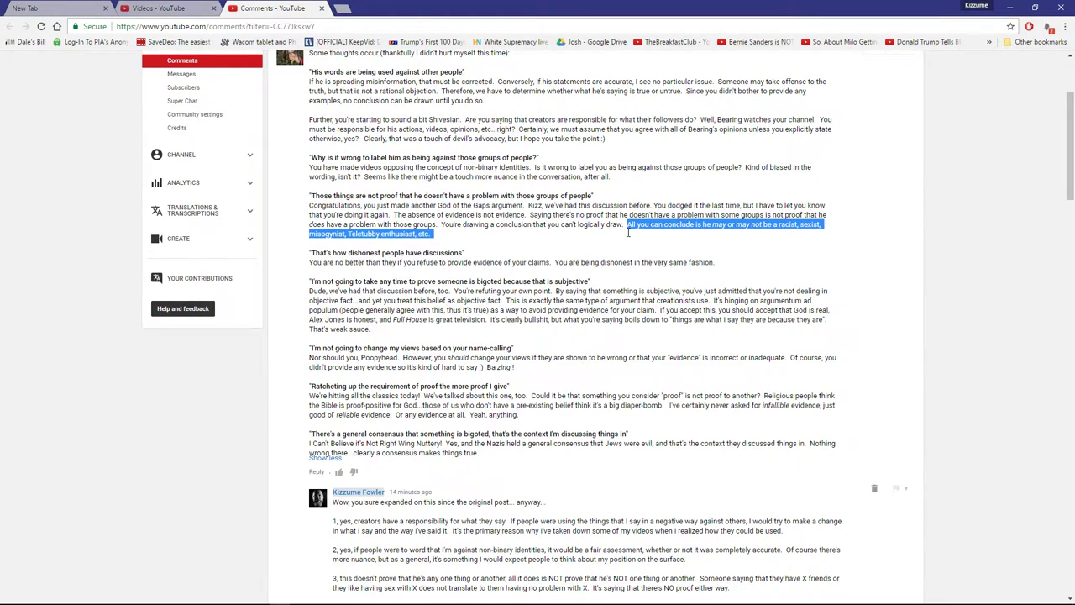
left_click(914, 241)
scroll(997, 202, "down", 2)
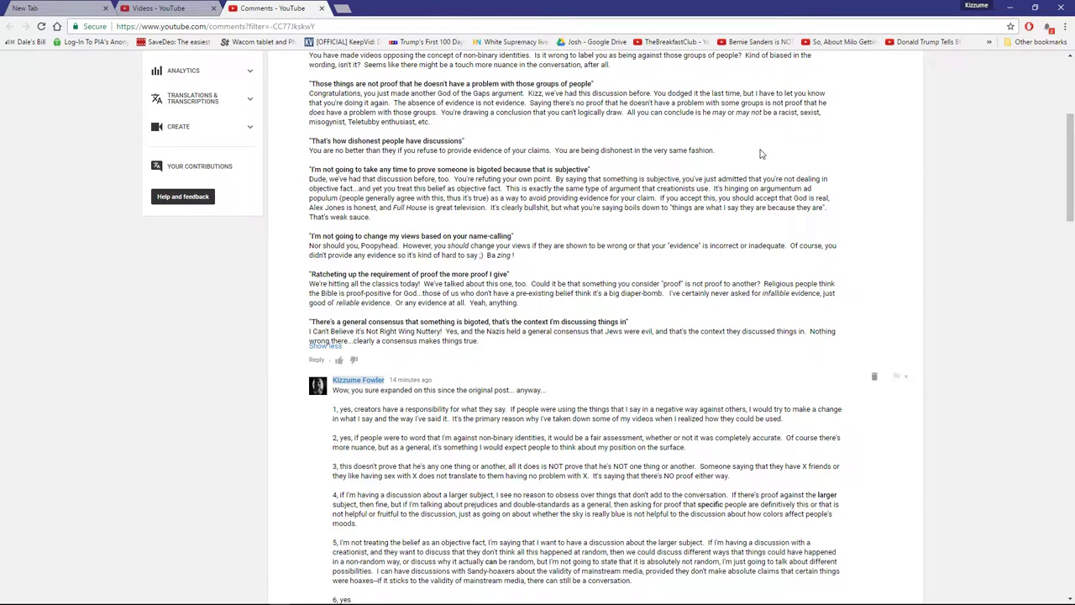
scroll(1004, 208, "down", 3)
scroll(1003, 209, "down", 2)
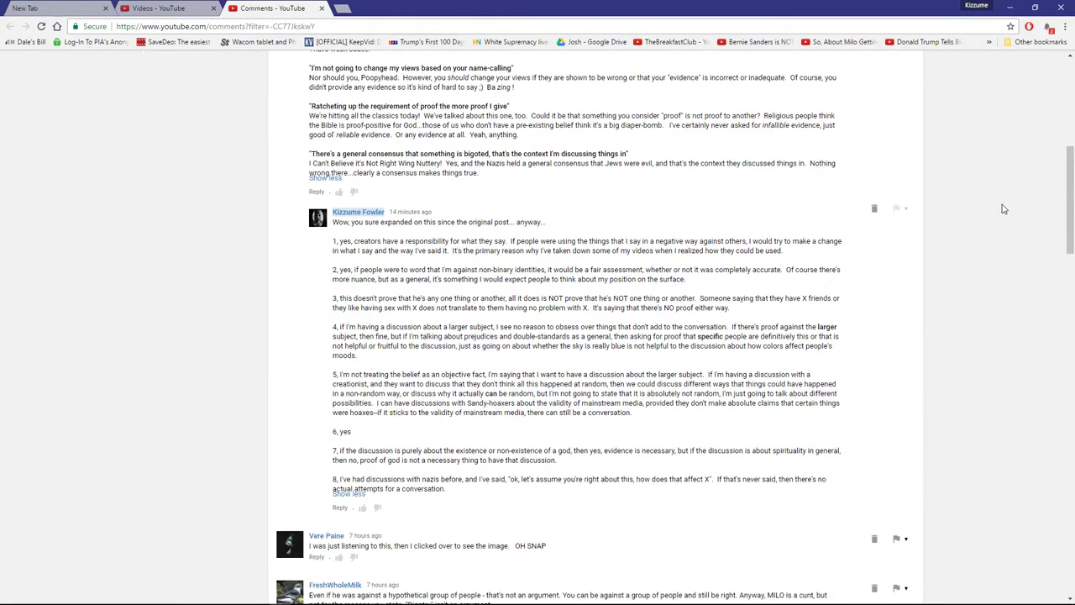
scroll(1003, 208, "down", 2)
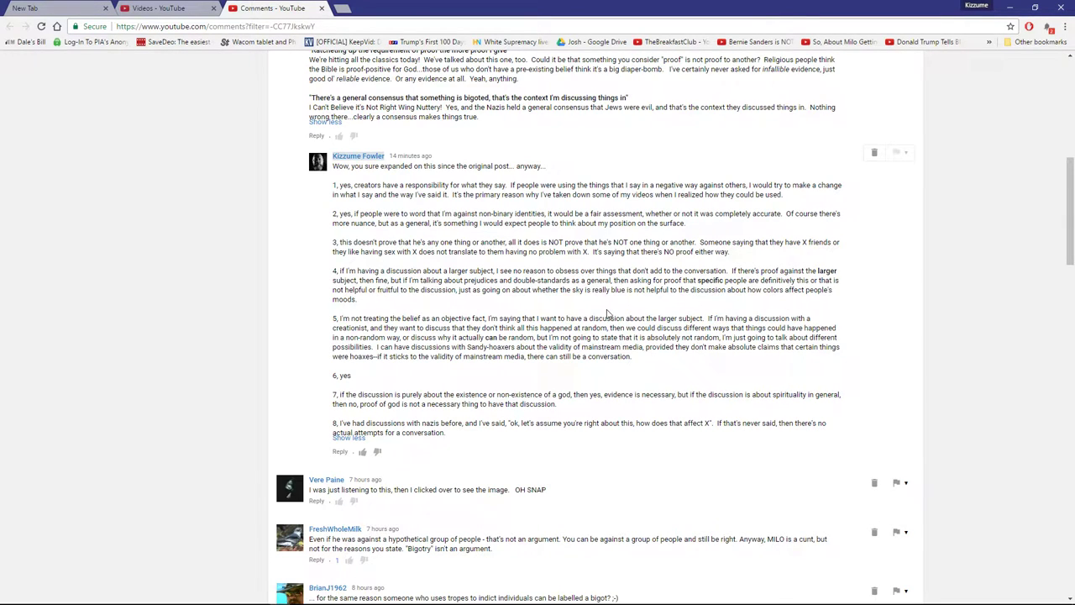
scroll(609, 314, "up", 1)
scroll(610, 313, "up", 2)
scroll(614, 311, "up", 1)
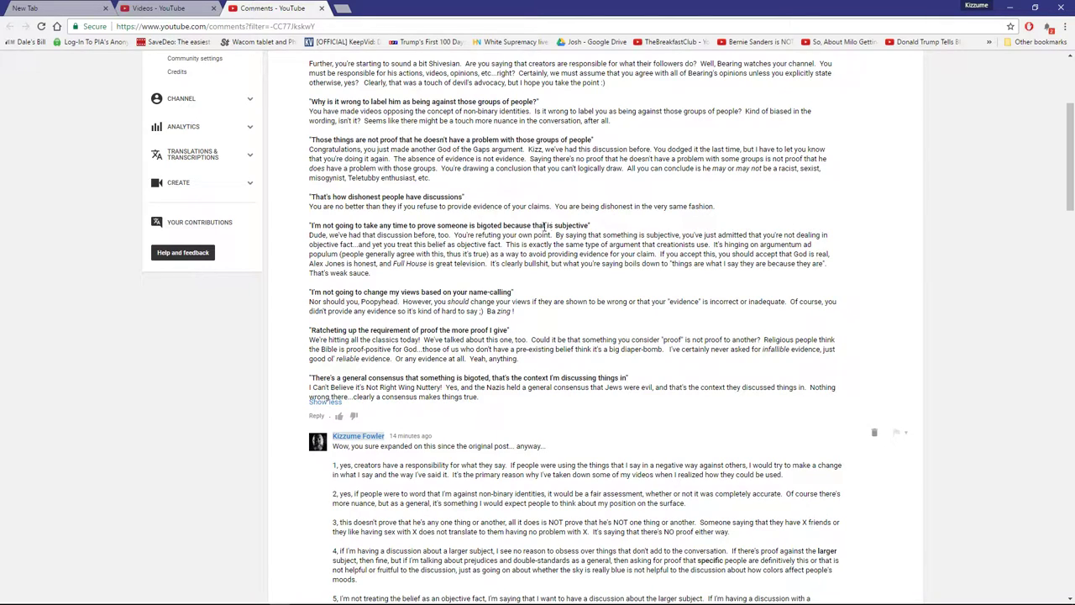
scroll(553, 313, "down", 1)
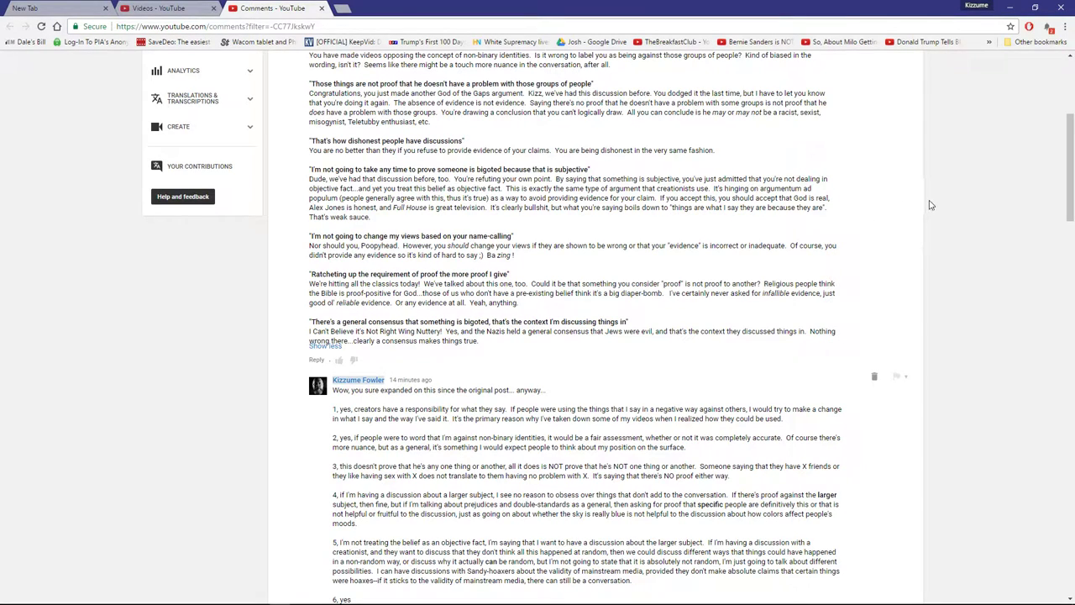
scroll(1003, 209, "down", 3)
scroll(1053, 209, "down", 1)
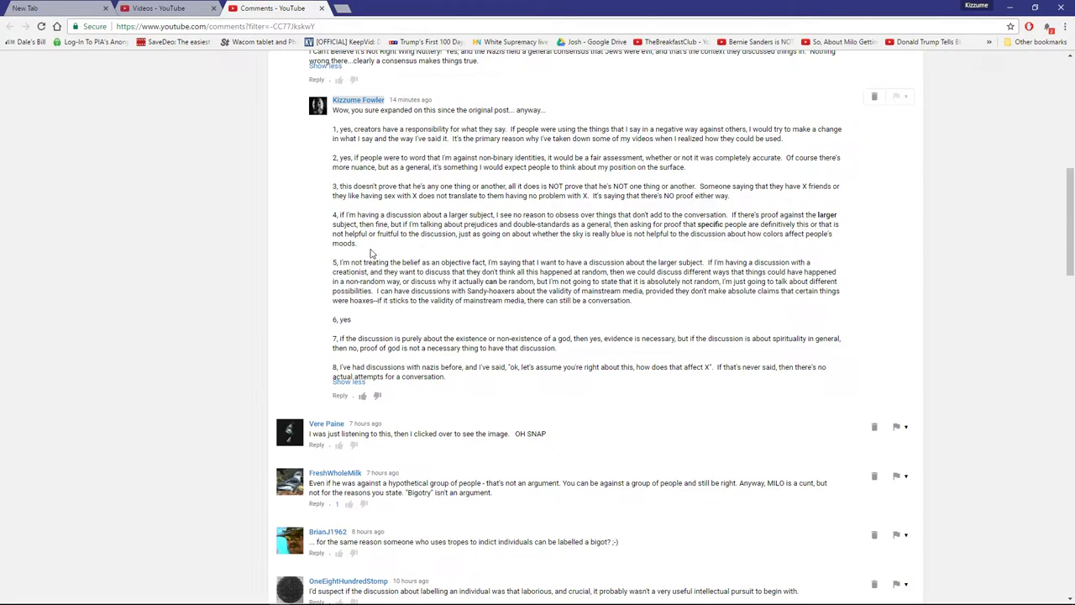
scroll(446, 266, "up", 2)
scroll(446, 266, "up", 1)
scroll(446, 267, "up", 1)
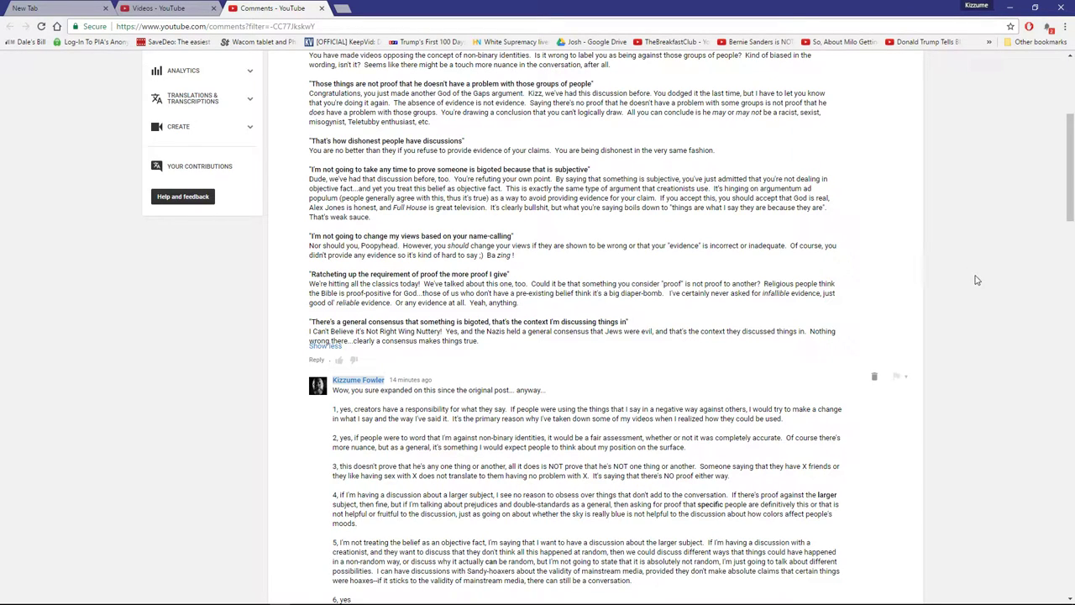
scroll(977, 232, "down", 1)
scroll(977, 232, "down", 3)
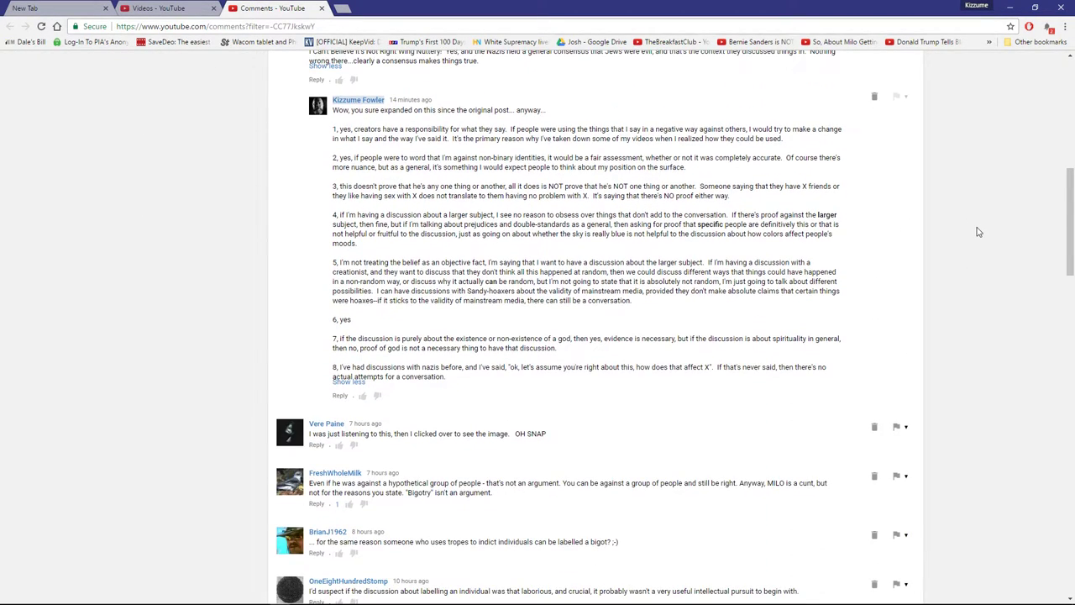
scroll(977, 233, "up", 2)
scroll(982, 230, "up", 2)
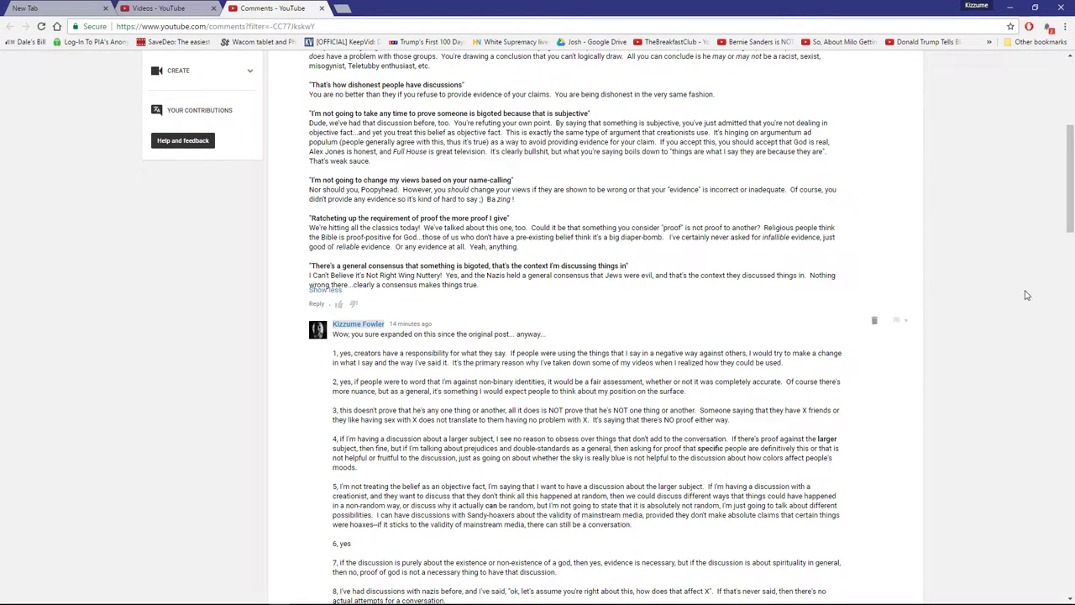
scroll(1009, 306, "down", 3)
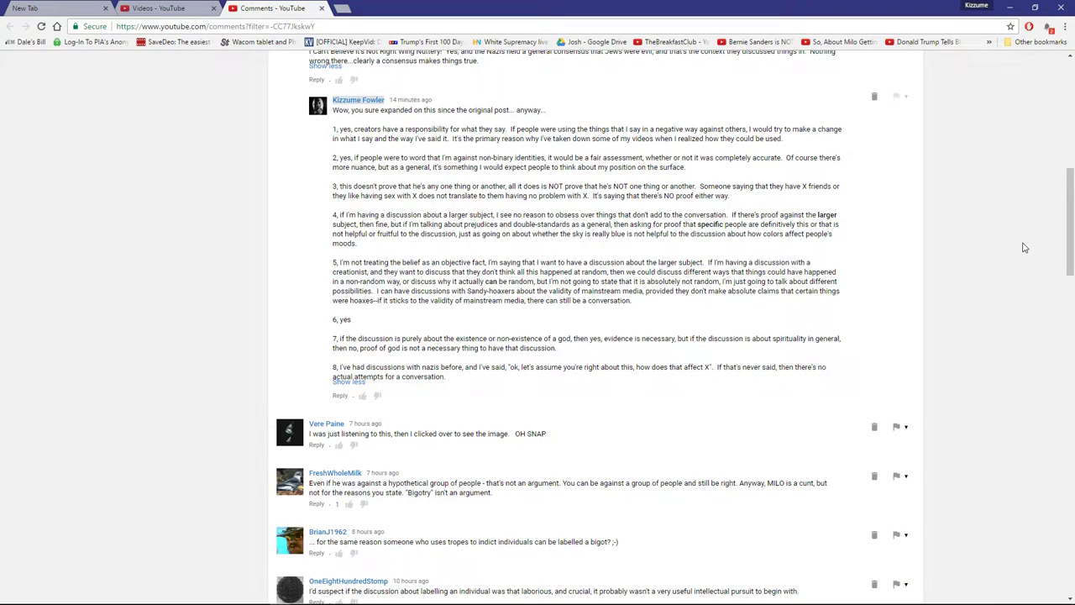
scroll(1003, 229, "up", 3)
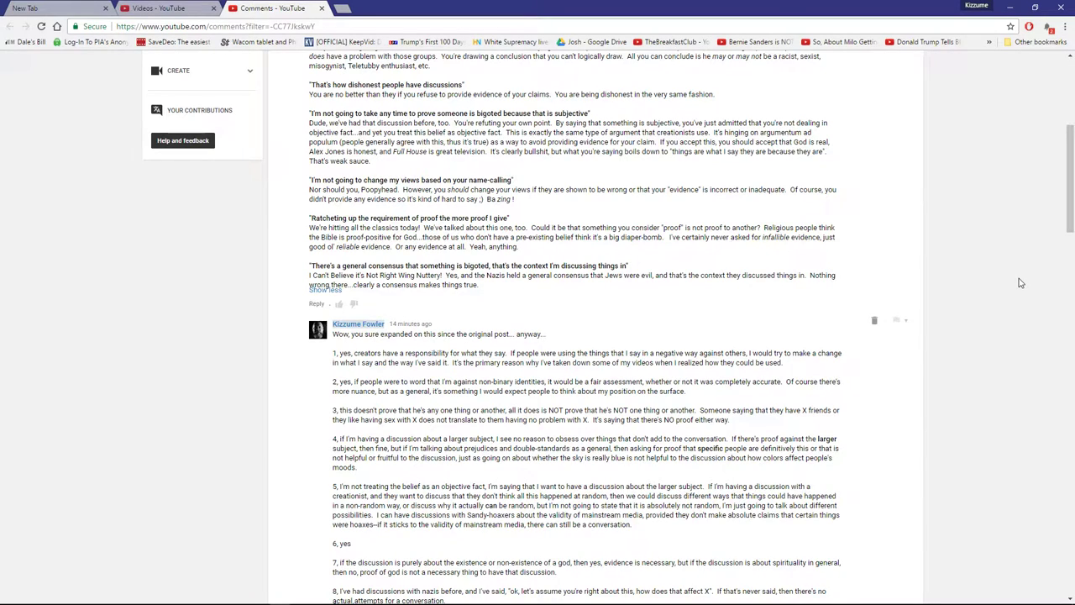
scroll(1018, 314, "down", 1)
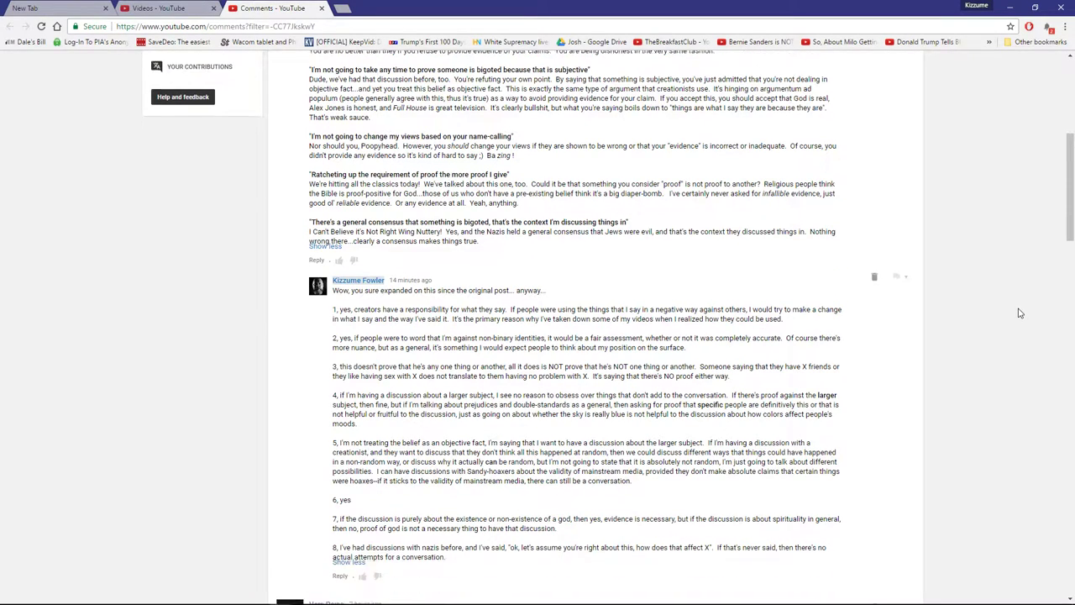
scroll(1019, 312, "down", 1)
scroll(1020, 312, "down", 1)
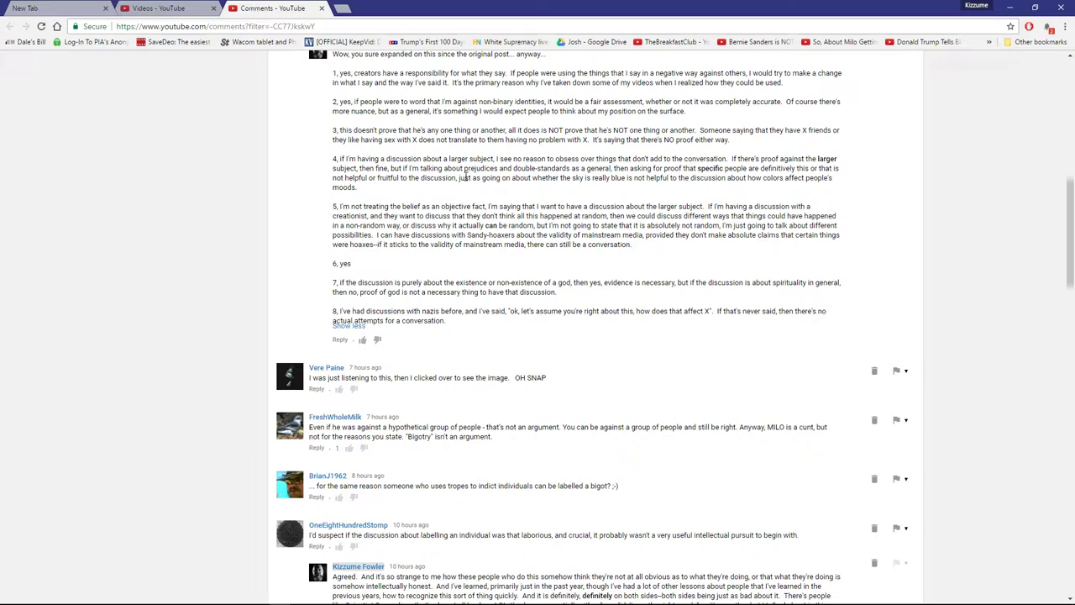
left_click_drag(482, 178, 560, 190)
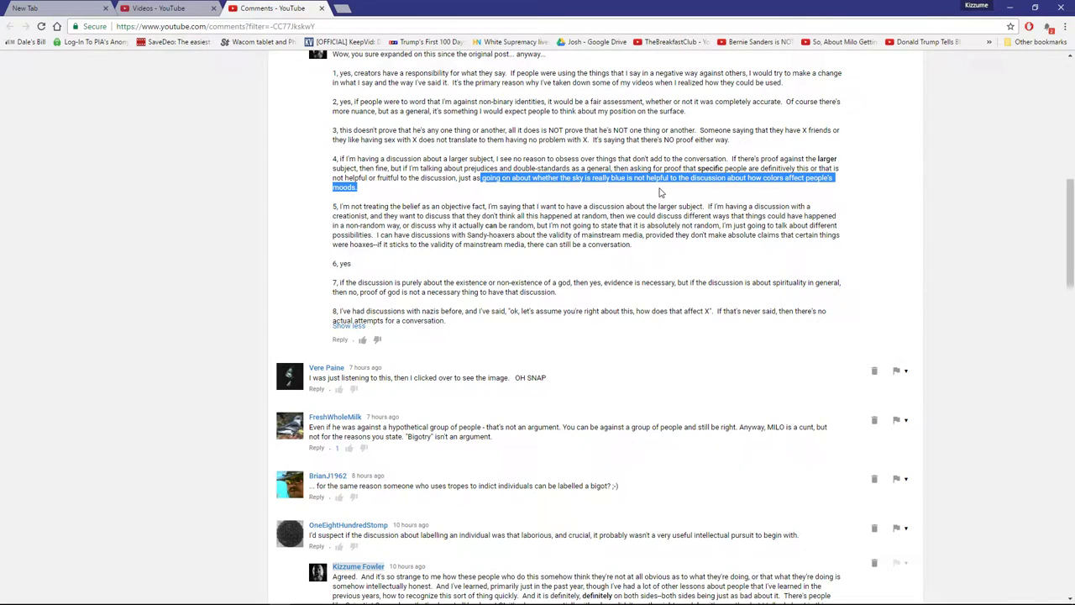
left_click(248, 228)
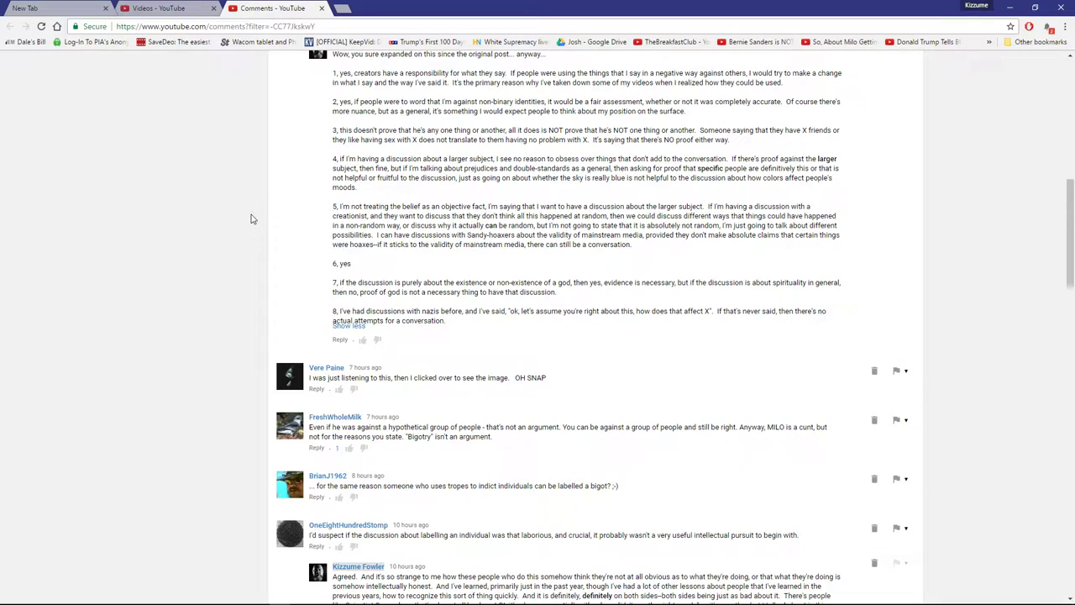